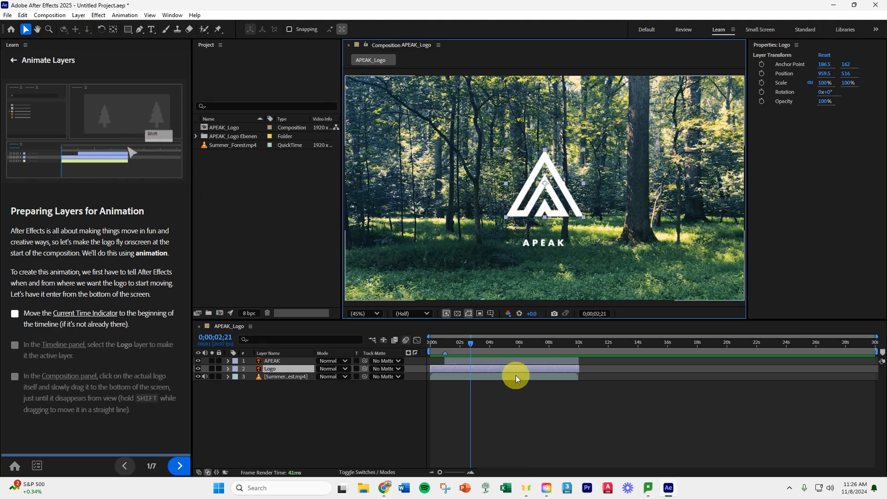
Return the time indicator to the composition's start and move the Logo straight down just below the frame, to about 959.5, 1247.
left_click_drag(471, 342, 422, 350)
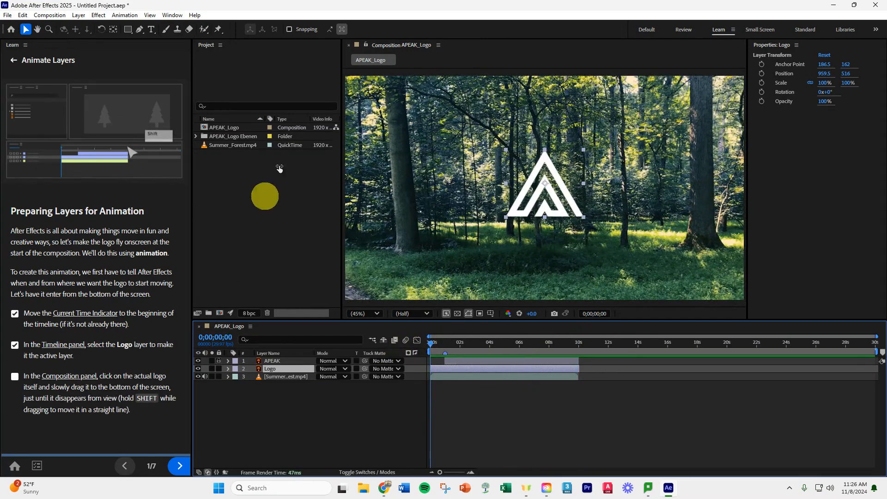
mouse_move(48, 317)
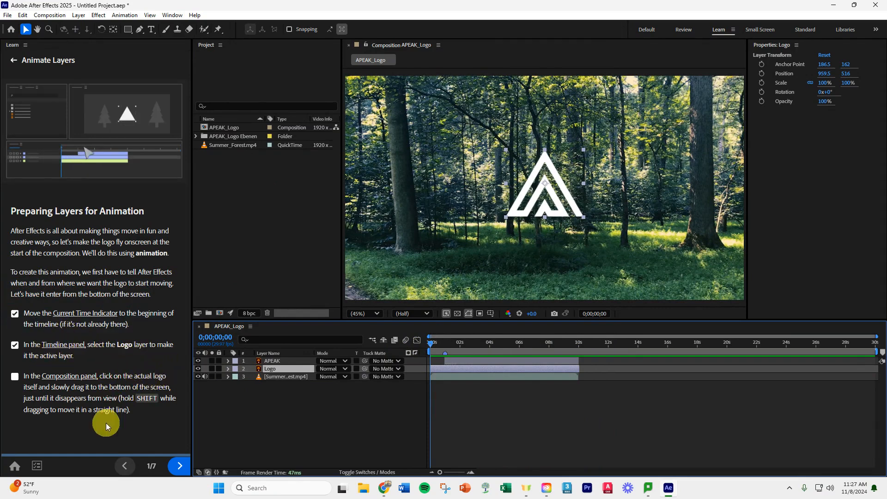
left_click(540, 194)
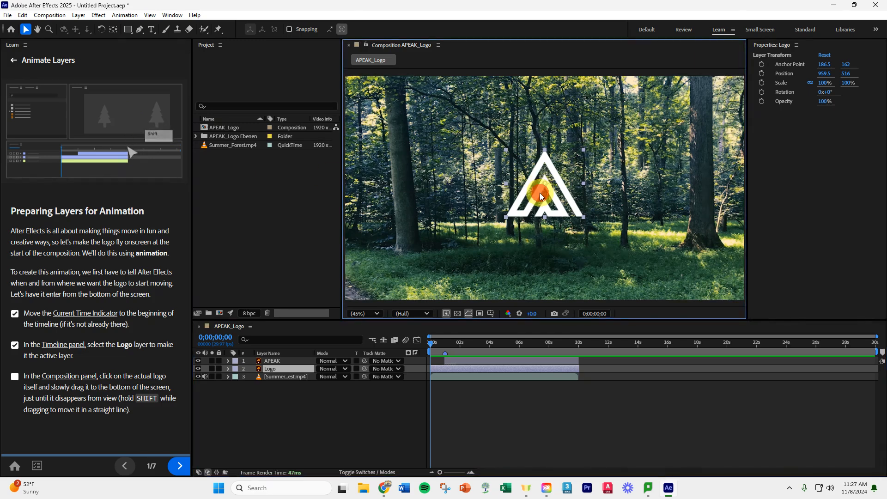
left_click(429, 342)
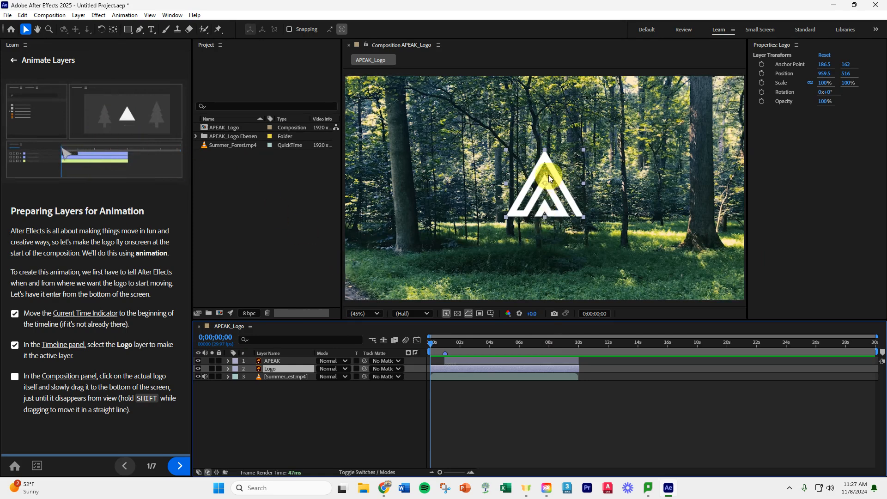
left_click(544, 159)
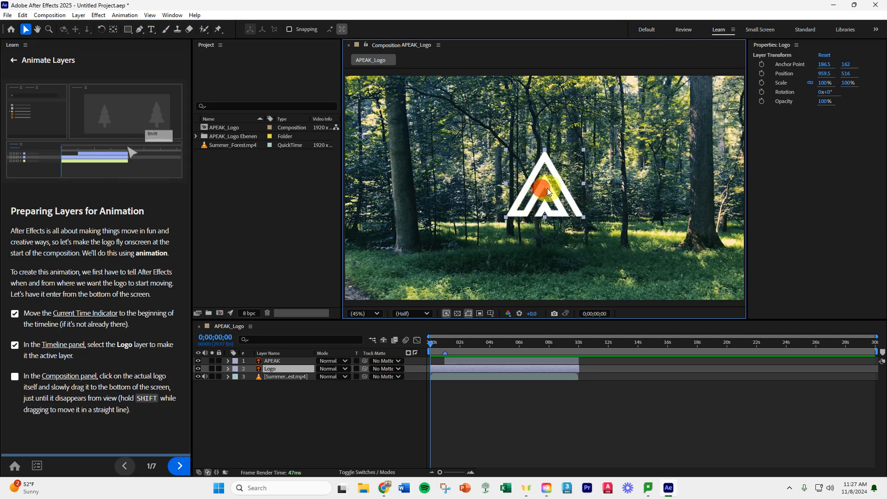
left_click_drag(547, 187, 547, 340)
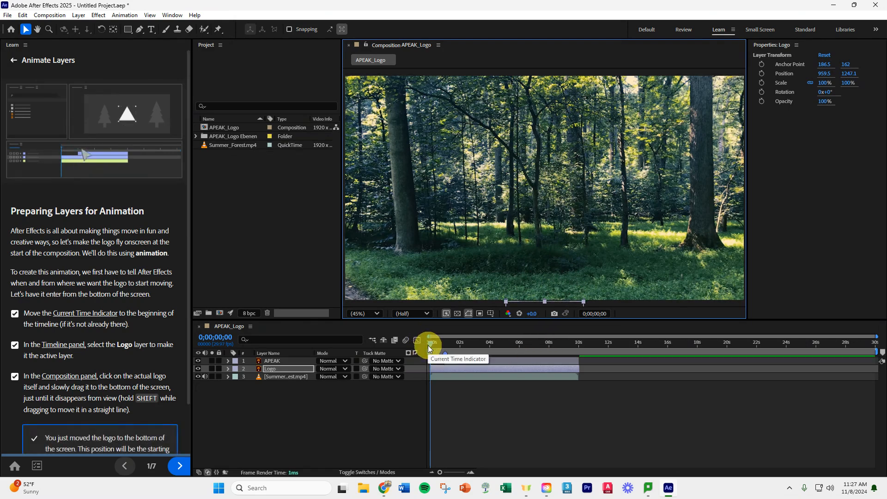
Advance the lesson to Setting Keyframes and expand the Logo layer's Transform properties in the timeline.
scroll(123, 367, "down", 2)
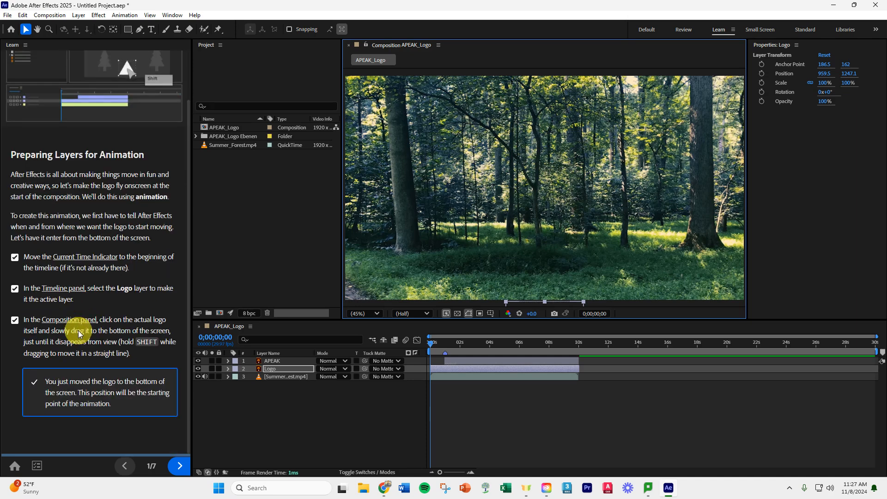
left_click(179, 471)
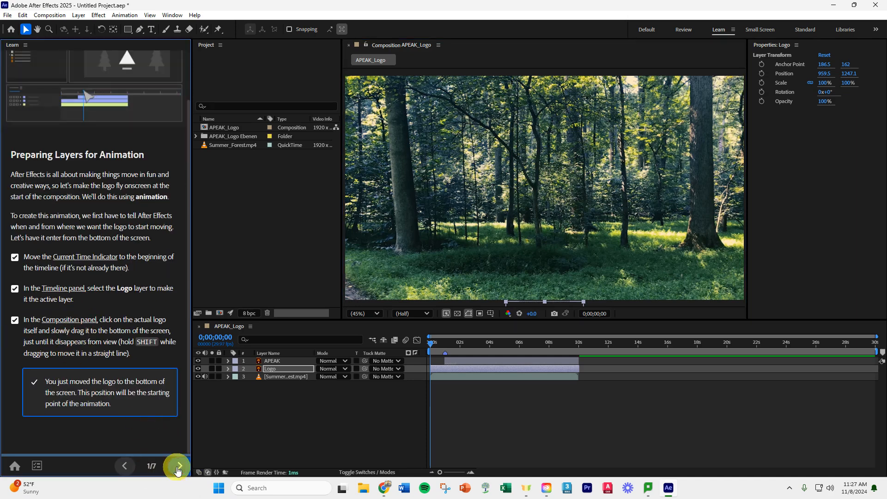
left_click(178, 468)
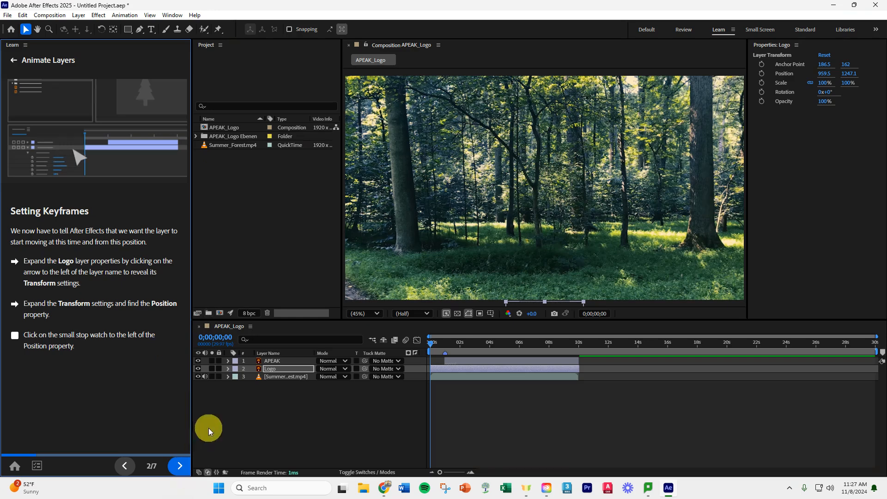
left_click(228, 369)
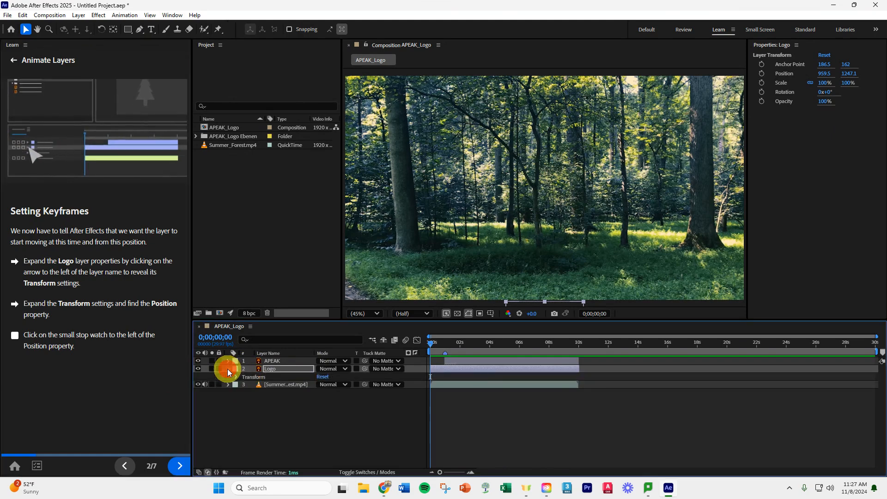
left_click(257, 378)
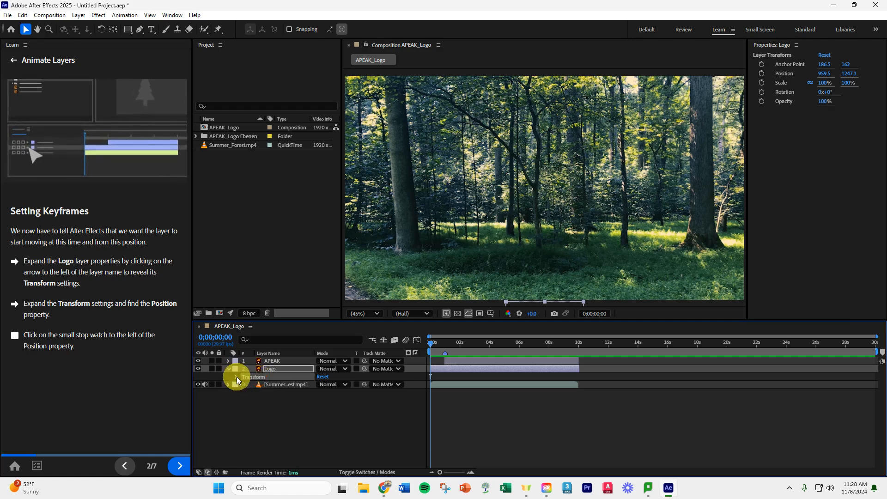
left_click(236, 377)
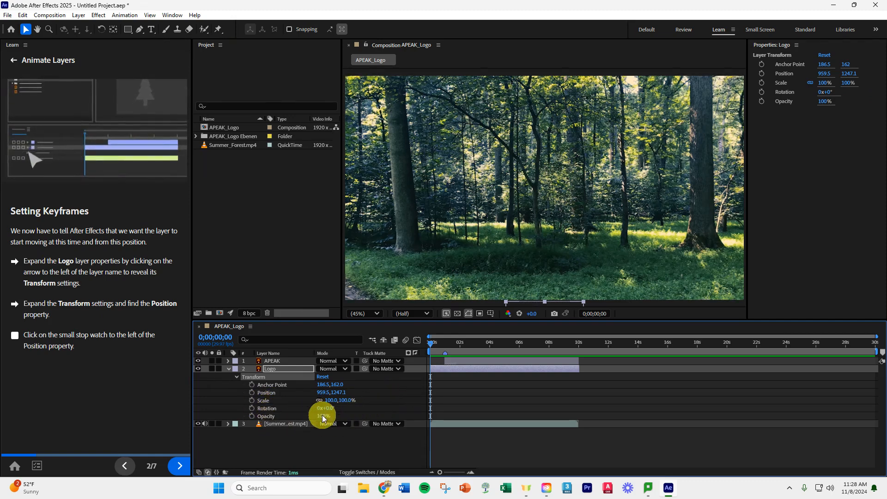
Adjust the Logo's vertical position to about 1248 and set its first Position keyframe at the composition's start.
left_click(269, 393)
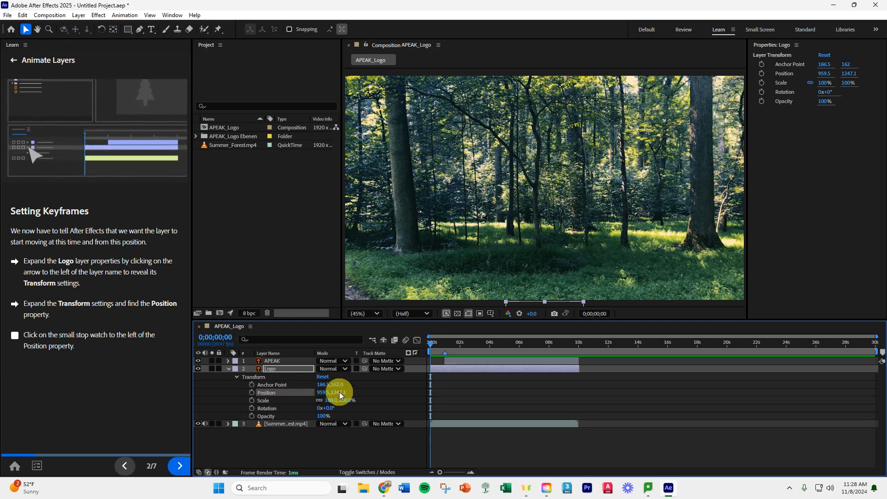
mouse_move(339, 392)
left_mouse_down()
mouse_move(361, 395)
mouse_move(241, 401)
mouse_move(367, 398)
mouse_move(328, 404)
left_mouse_up()
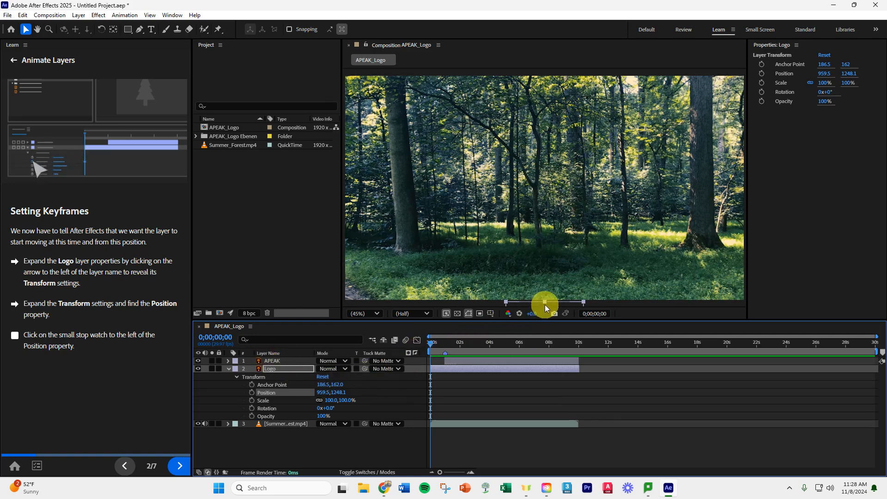
left_click(251, 392)
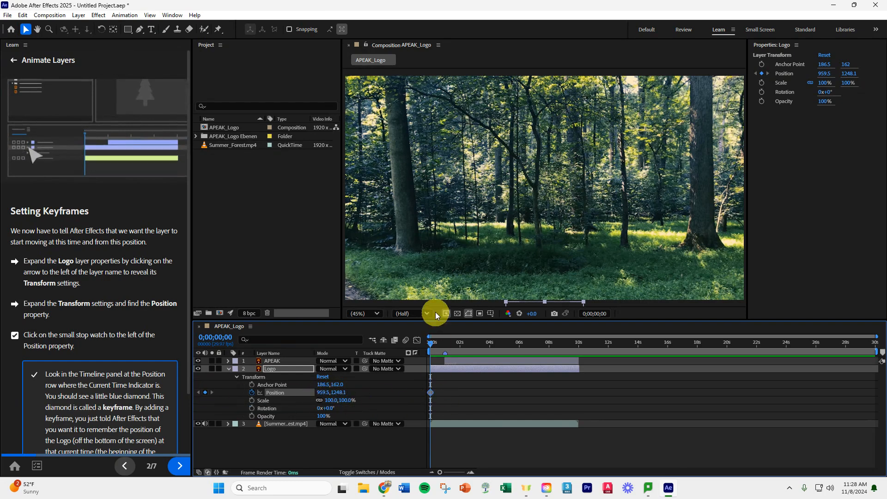
Advance the lesson to Changing a Layer Over Time and move the time indicator to the one-second marker, at about 0;00;00;29.
scroll(105, 365, "down", 2)
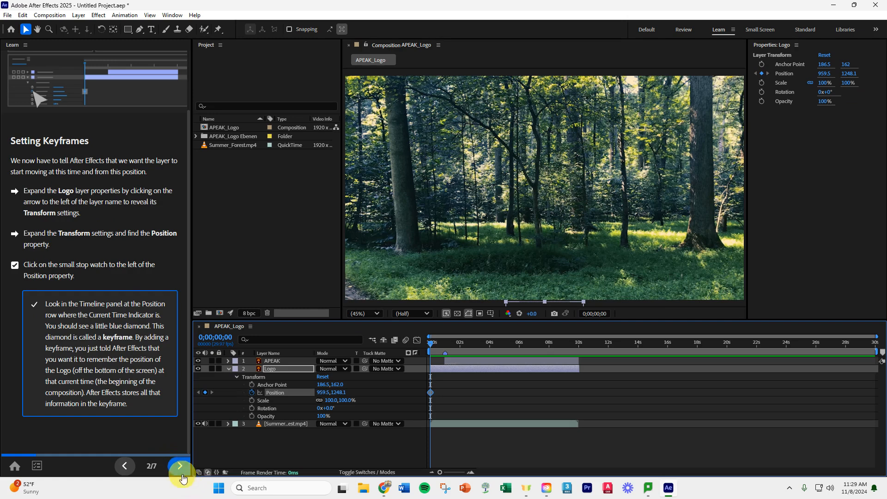
left_click(181, 475)
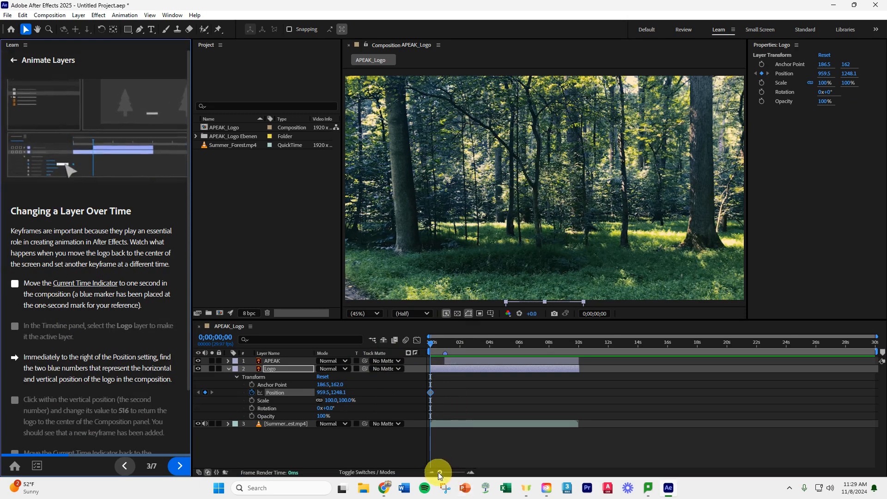
left_click_drag(439, 473, 456, 471)
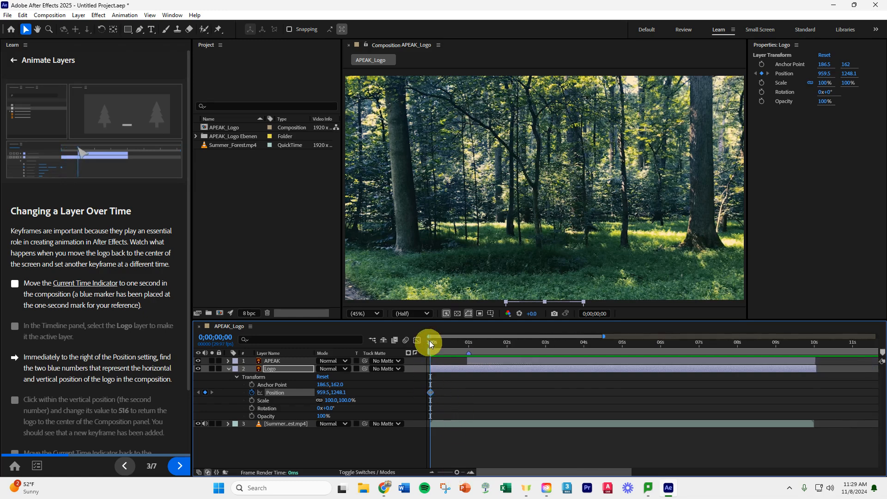
left_click_drag(431, 343, 468, 349)
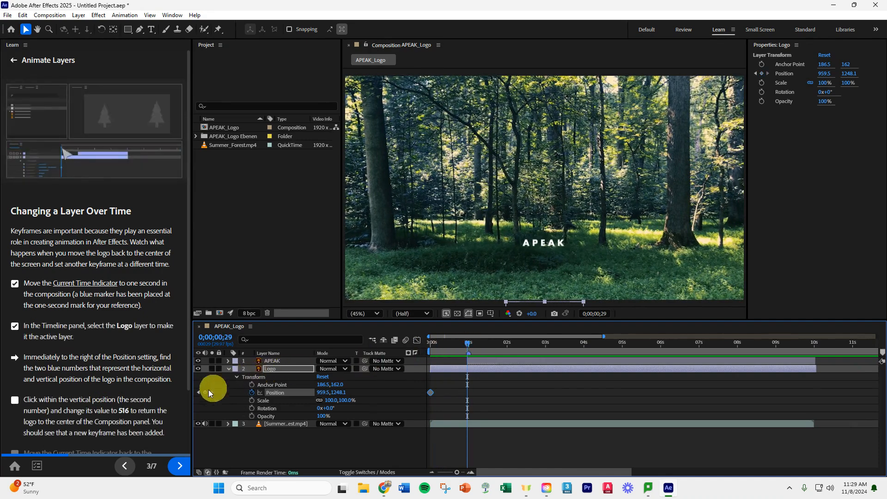
Set the Logo's vertical position to 516 at the current time to create the second Position keyframe.
scroll(97, 392, "down", 3)
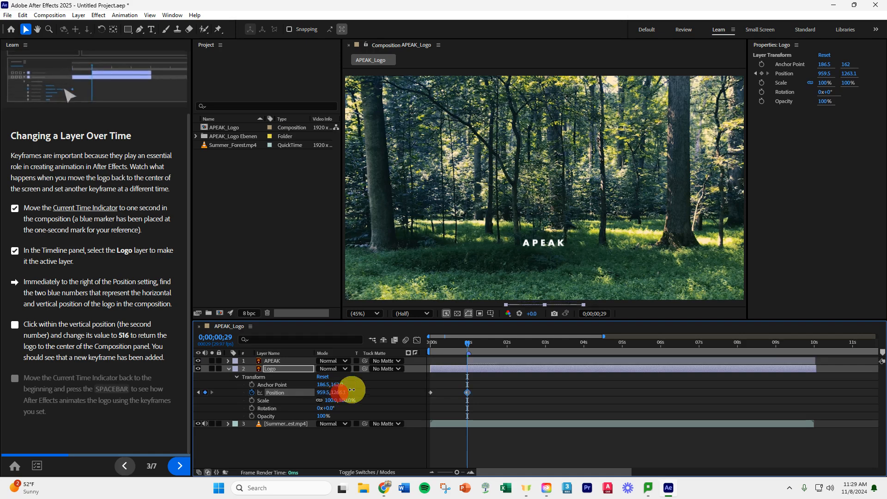
left_click_drag(341, 394, 47, 362)
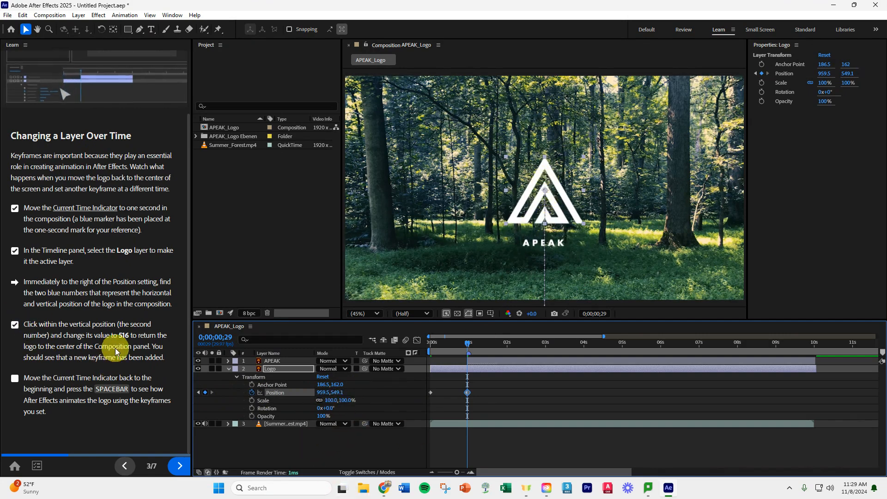
left_click(335, 393)
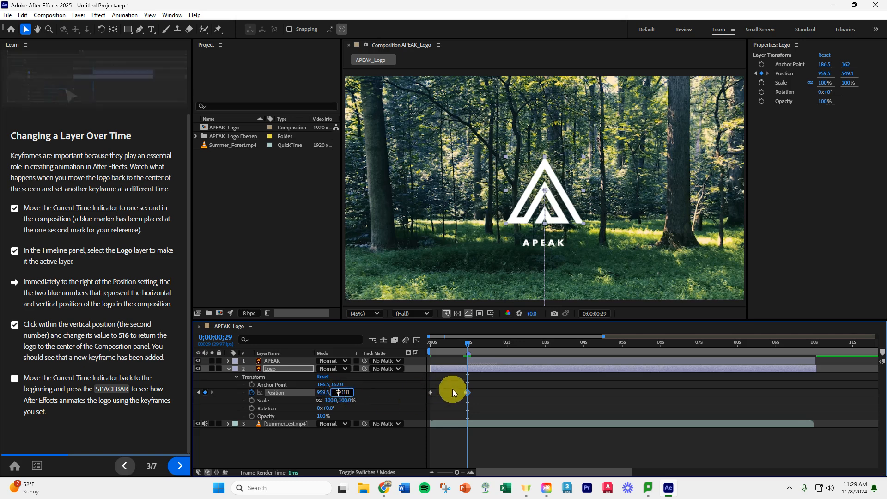
type("5")
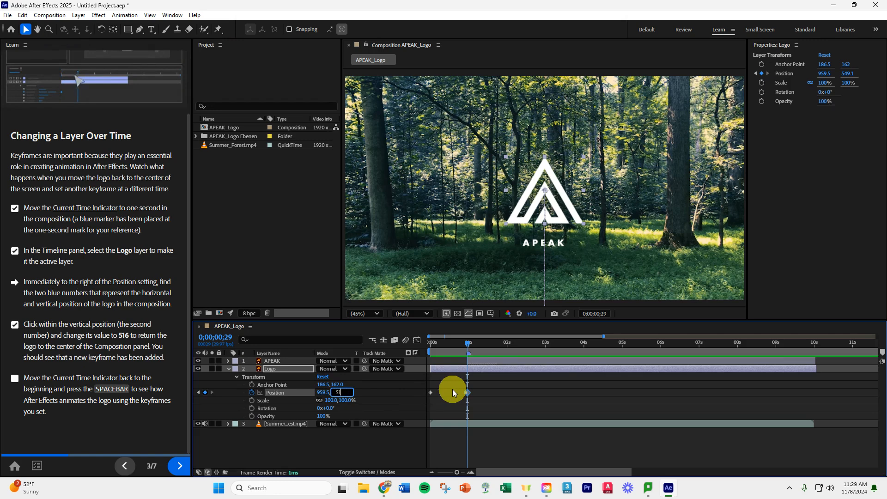
type("16")
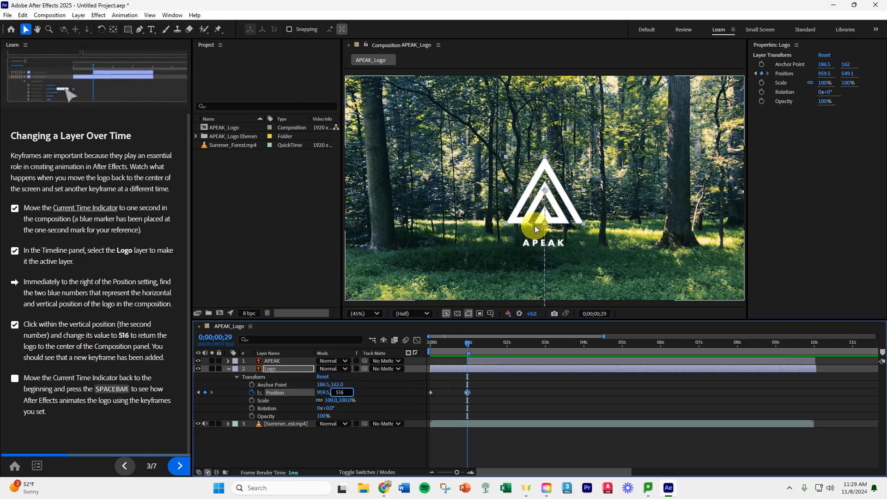
left_click(525, 214)
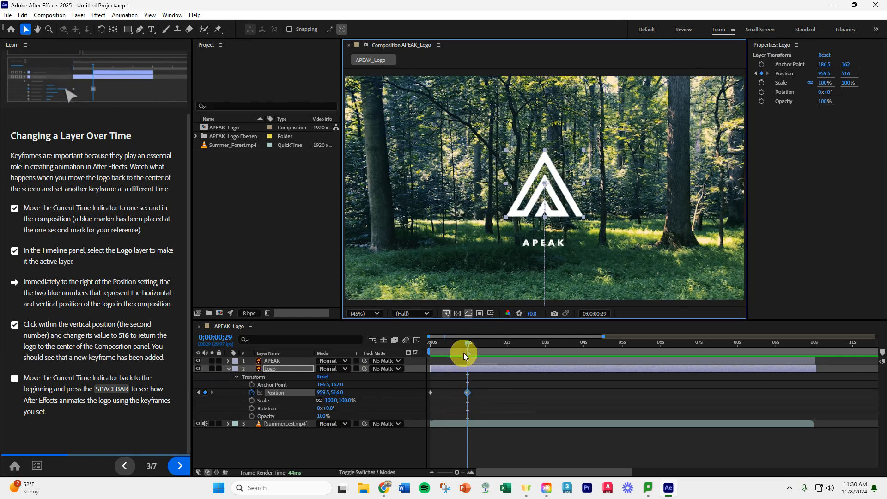
Scrub the composition forward to about three seconds and back to one second to review the Logo's motion and keyframes.
left_click_drag(469, 345, 550, 352)
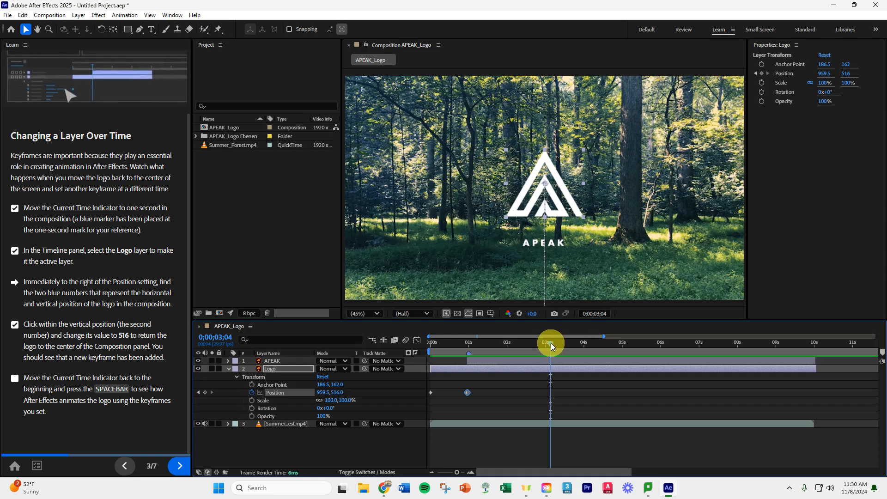
left_click_drag(550, 344, 468, 364)
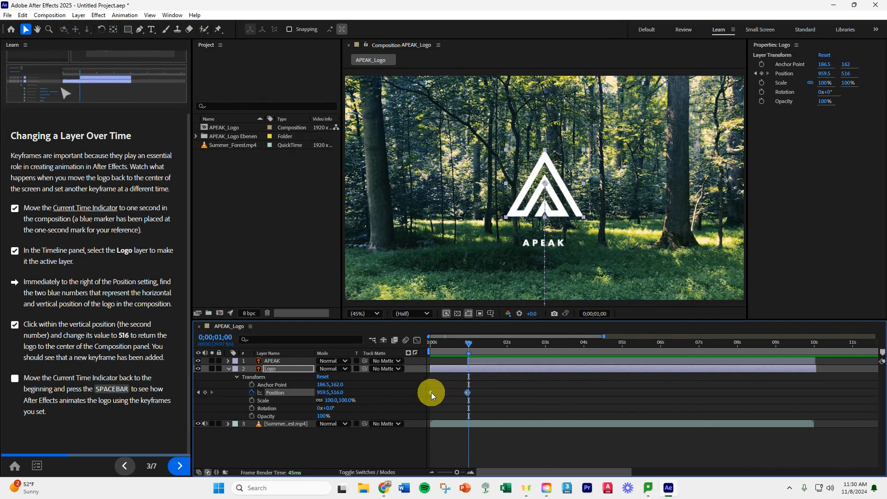
mouse_move(430, 392)
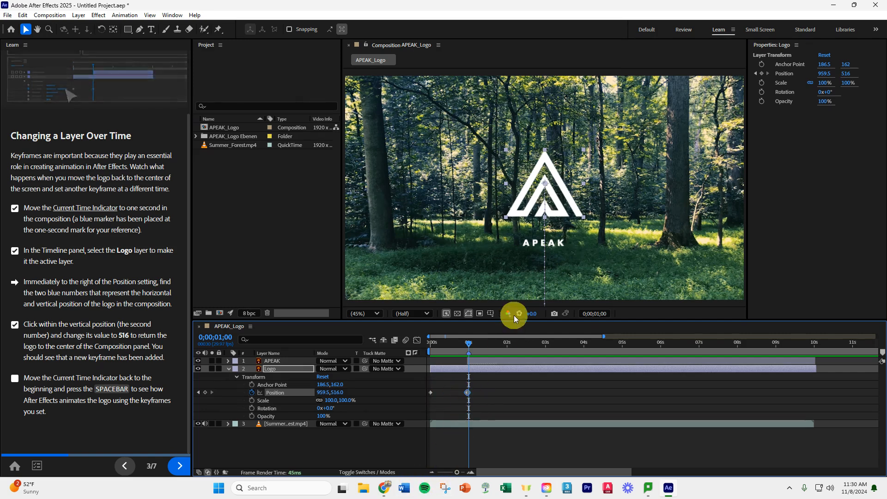
Advance the lesson to Combining Animated Properties and save the project as Apeak Tutorial Video.aep, replacing the existing file.
left_click(184, 471)
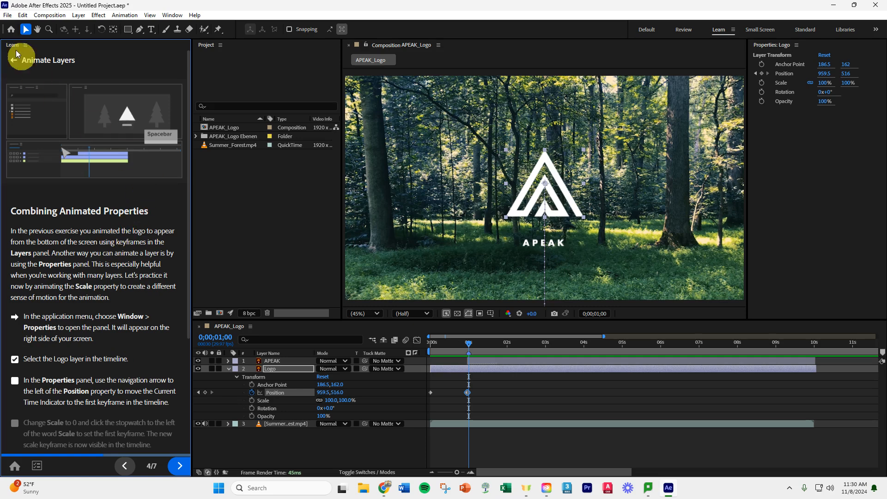
left_click(8, 16)
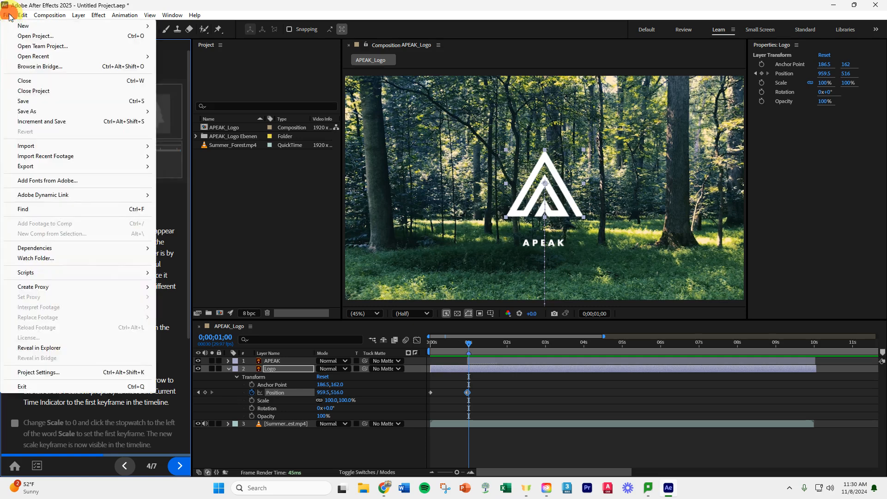
left_click(24, 103)
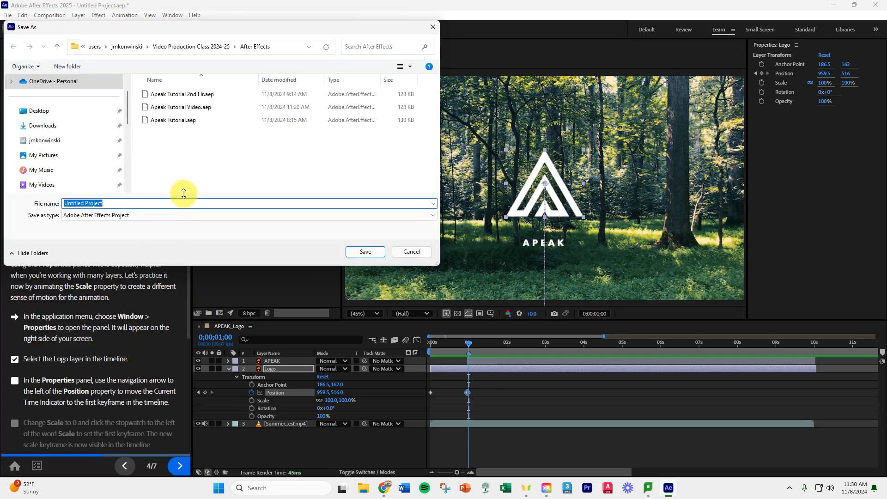
left_click(186, 111)
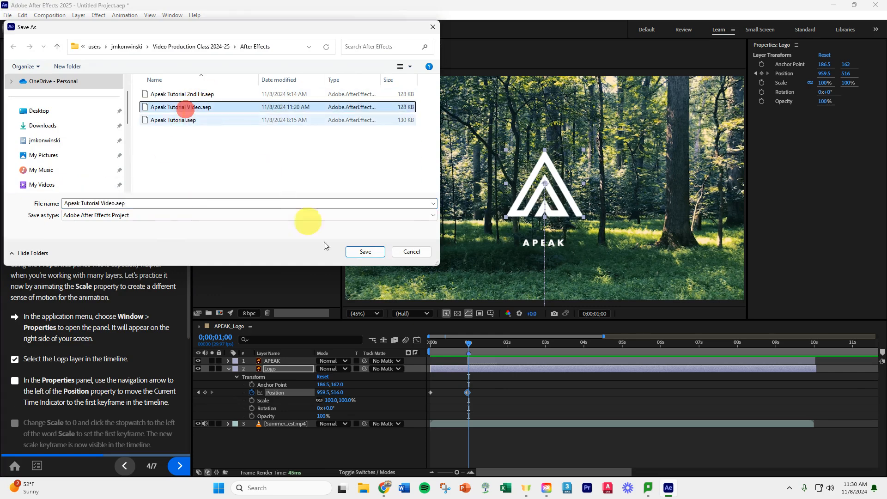
left_click(372, 251)
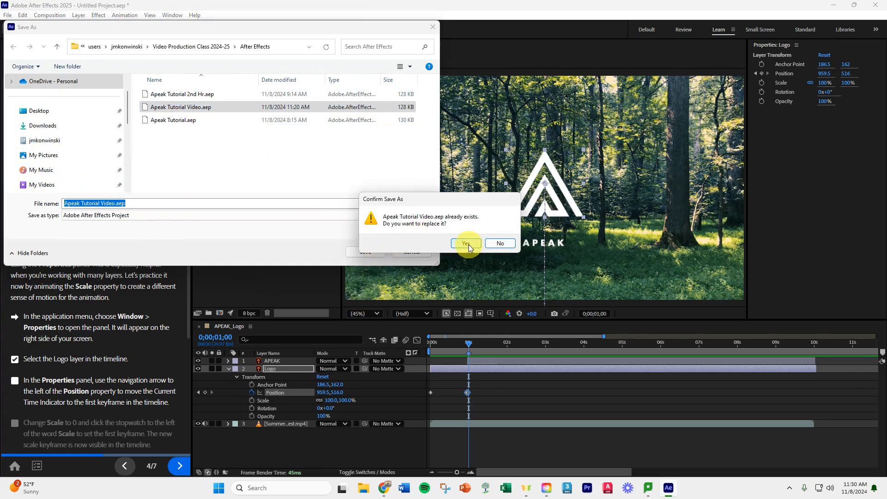
left_click(466, 243)
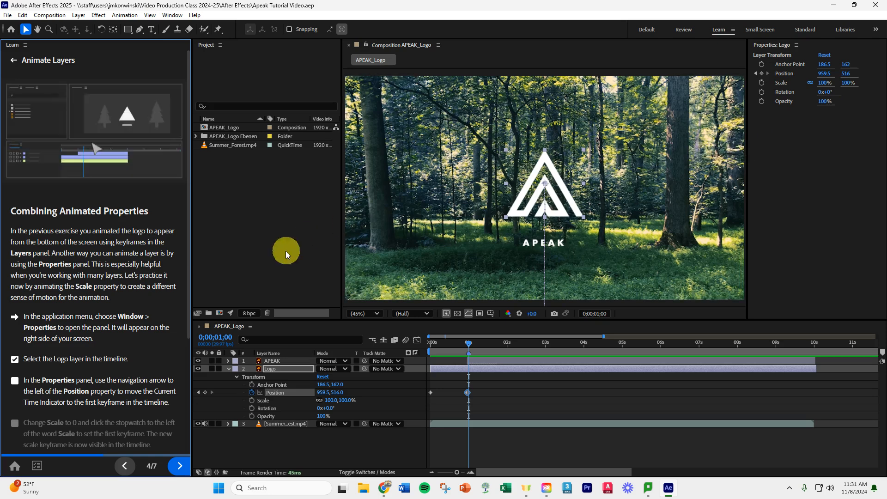
scroll(65, 402, "down", 3)
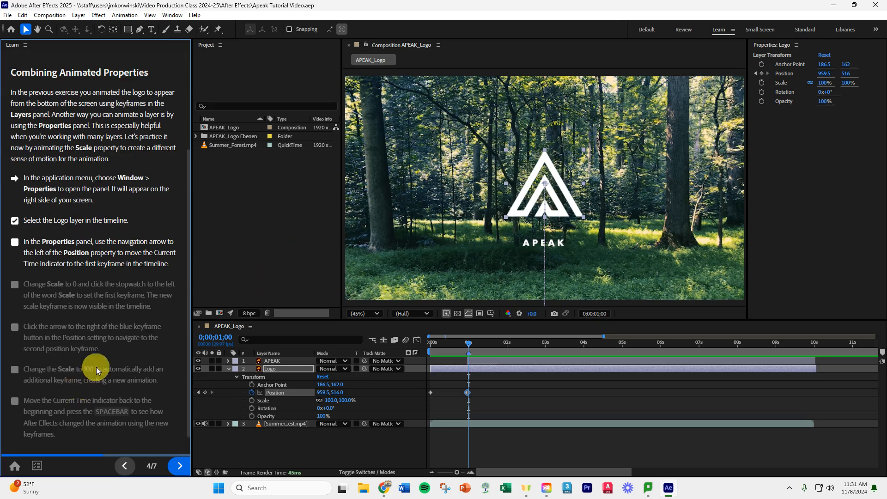
Hide the Properties panel and close the Project panel to demonstrate how panels are removed from the workspace.
left_click(173, 15)
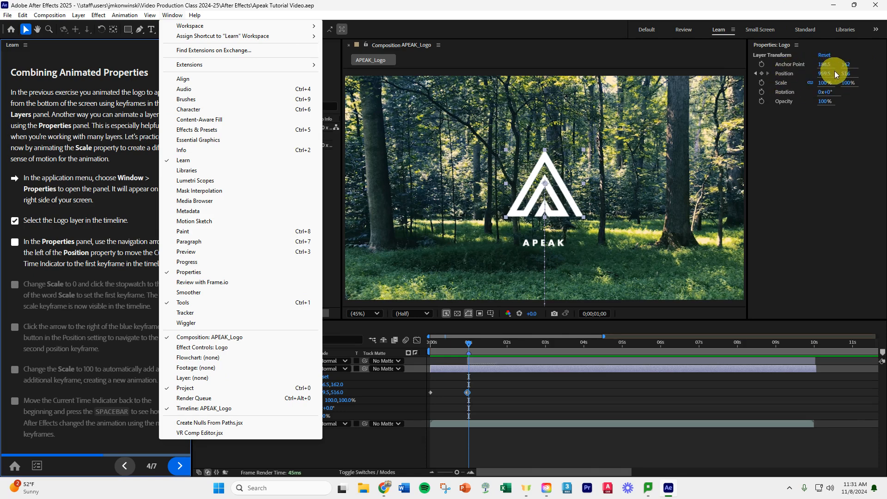
left_click(177, 273)
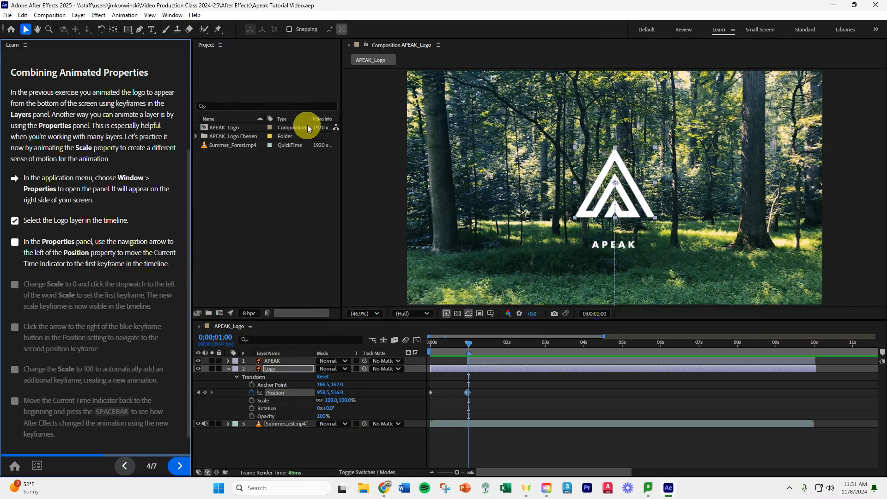
left_click(221, 45)
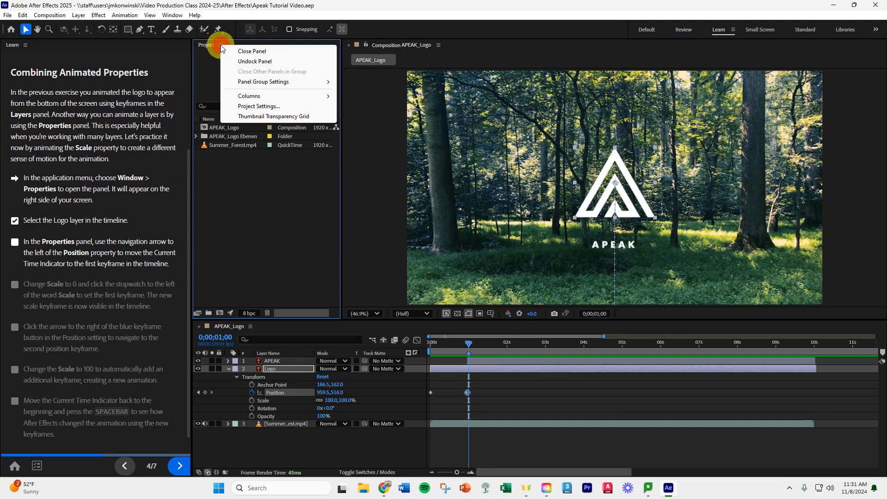
left_click(251, 54)
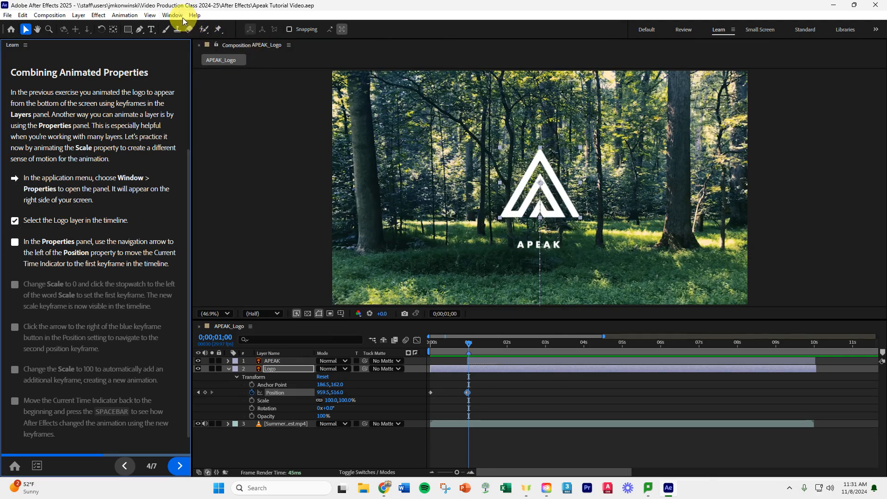
Restore the Project panel and the Properties panel to the workspace.
left_click(175, 16)
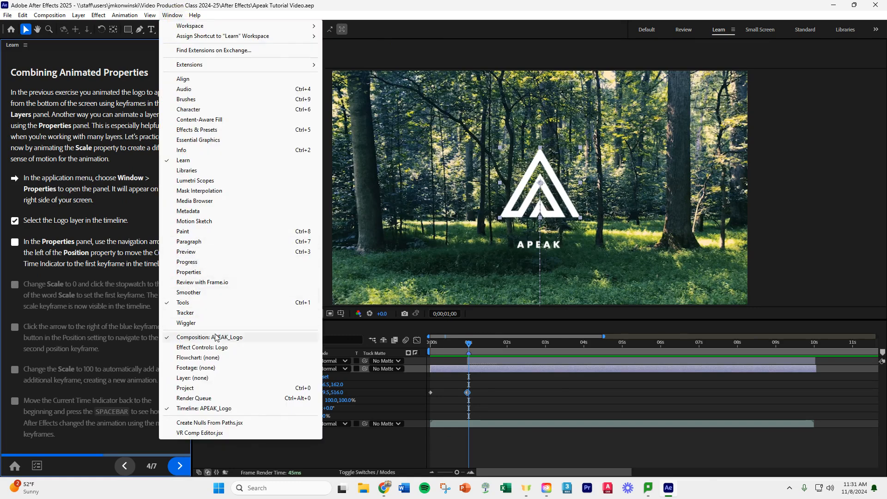
left_click(192, 391)
left_click(172, 15)
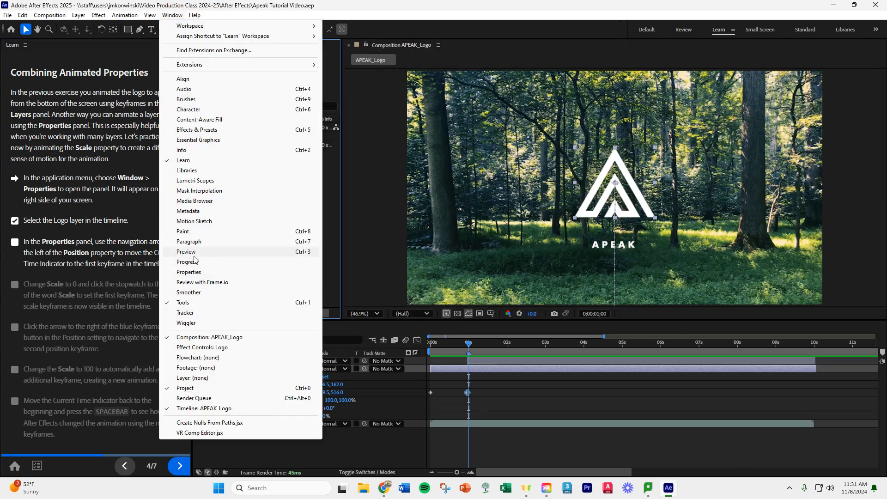
left_click(189, 272)
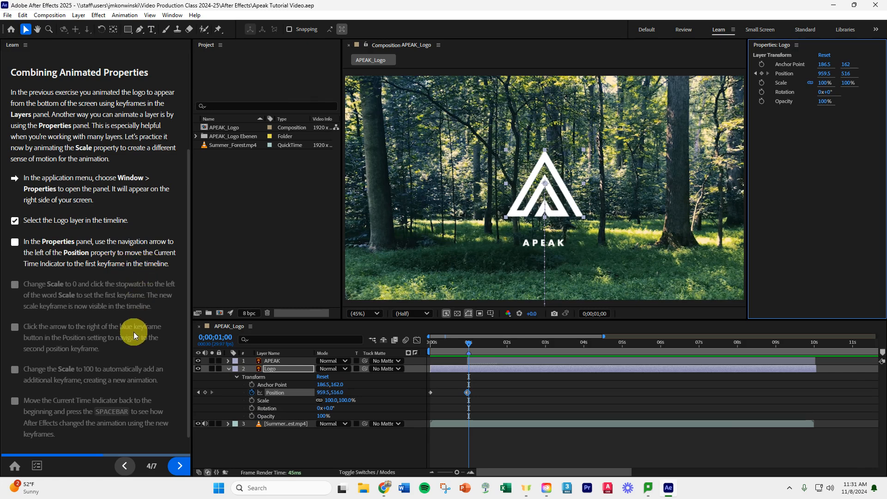
Move the time indicator to the Logo's first Position keyframe at 0;00;00;00 and select that keyframe in the timeline.
scroll(134, 332, "up", 3)
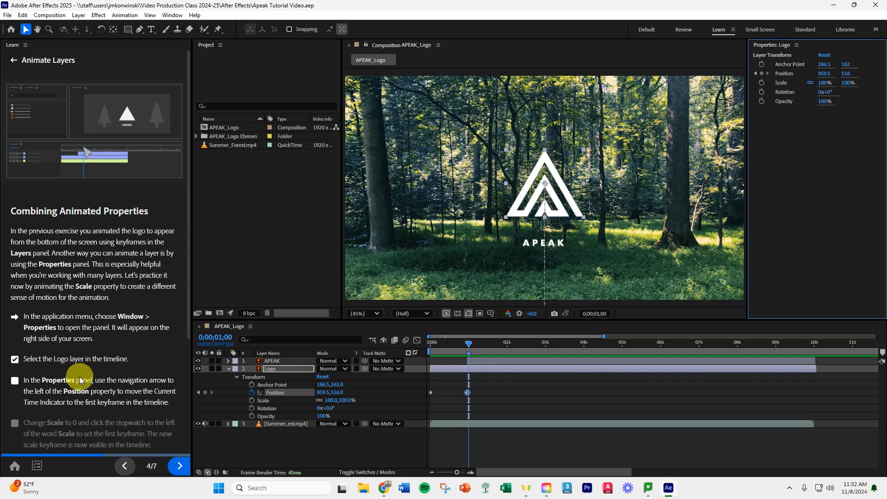
scroll(69, 361, "down", 1)
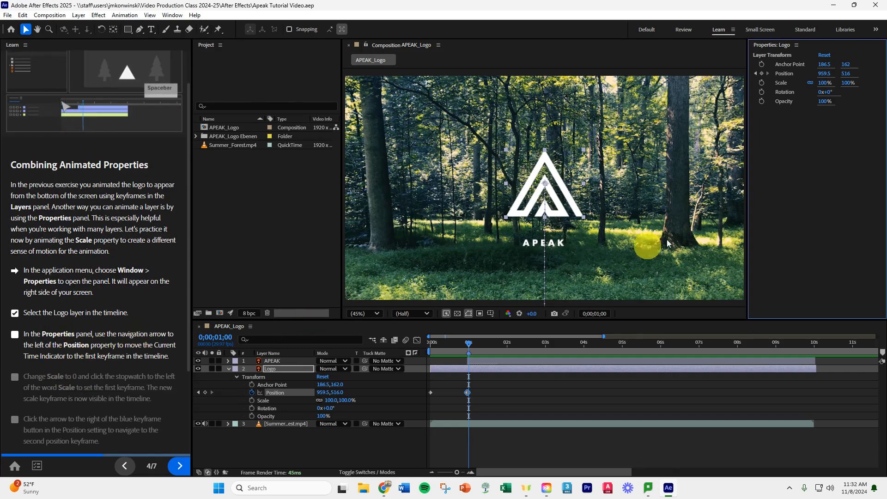
left_click(756, 74)
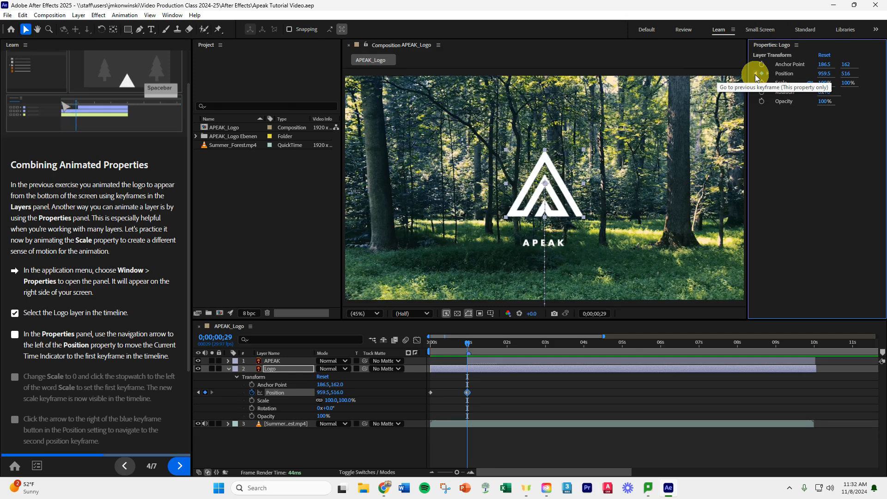
left_click(755, 74)
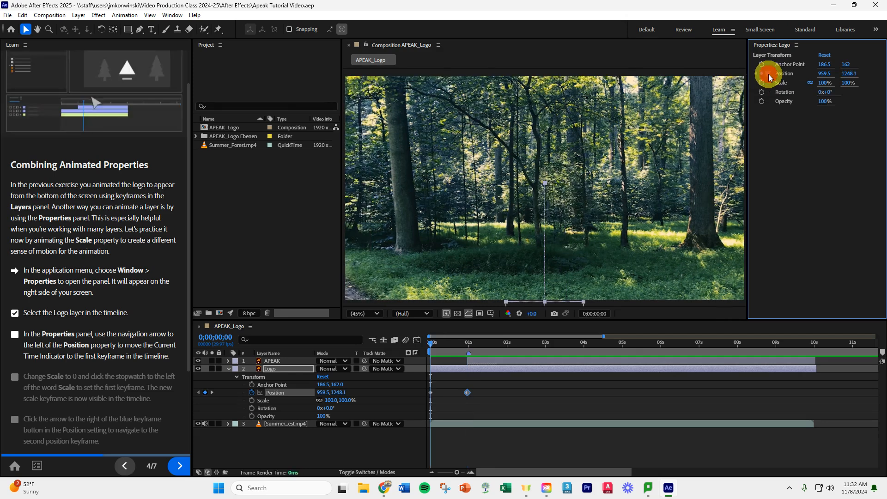
left_click(768, 74)
left_click(753, 74)
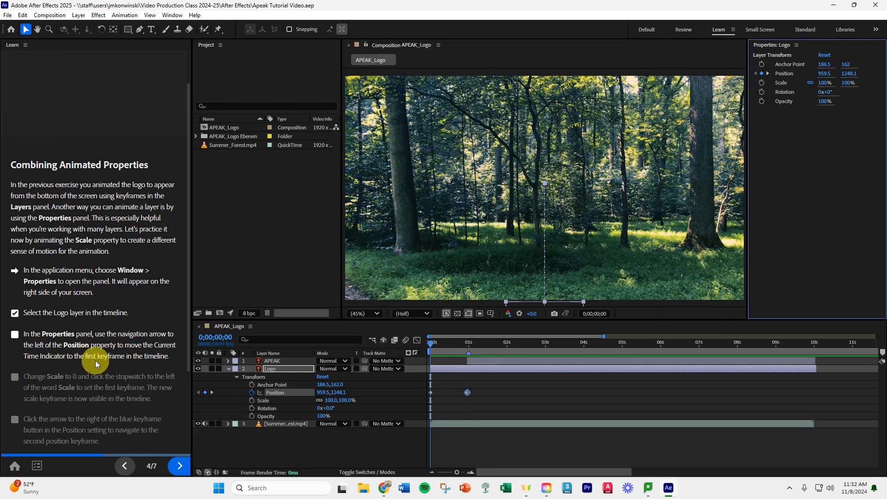
scroll(24, 294, "down", 1)
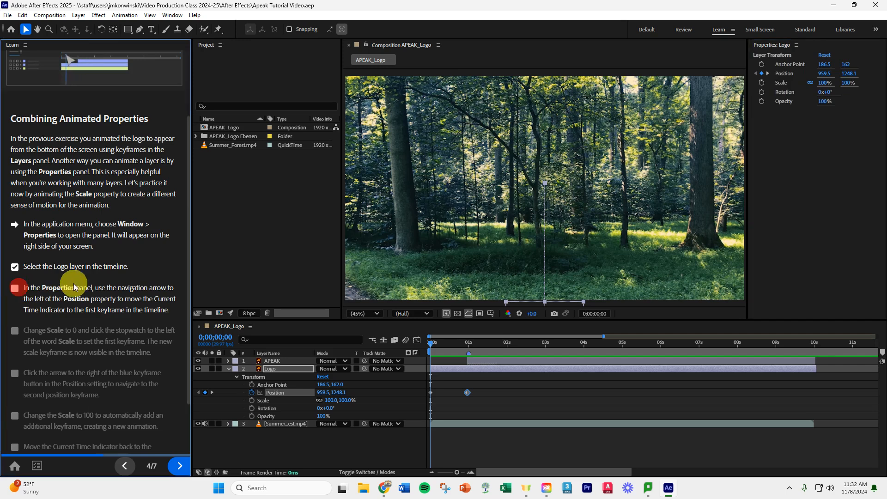
left_click(432, 394)
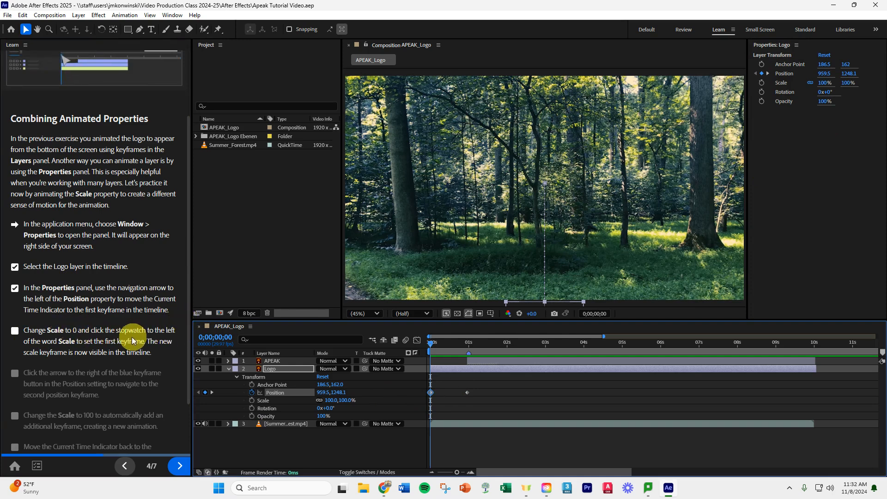
Set the Logo's Scale to 0% and enable Scale animation to create the first Scale keyframe at the composition's start.
left_click(826, 85)
left_click_drag(827, 85, 789, 92)
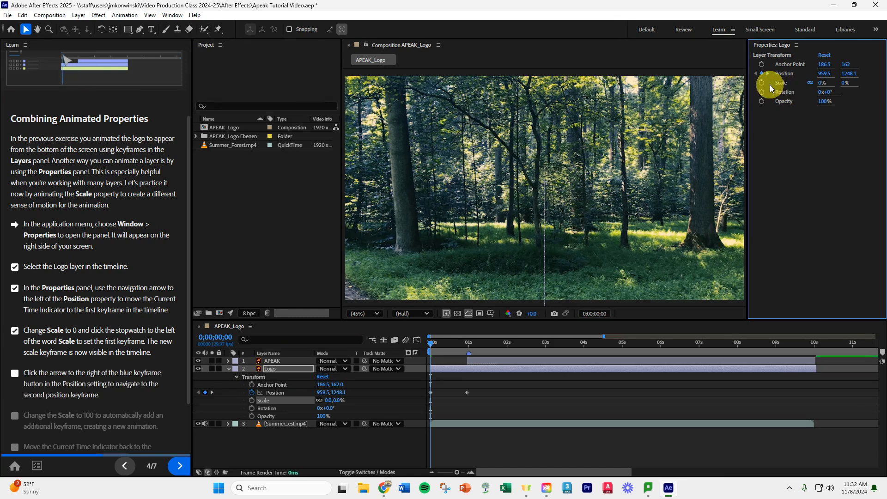
left_click(762, 83)
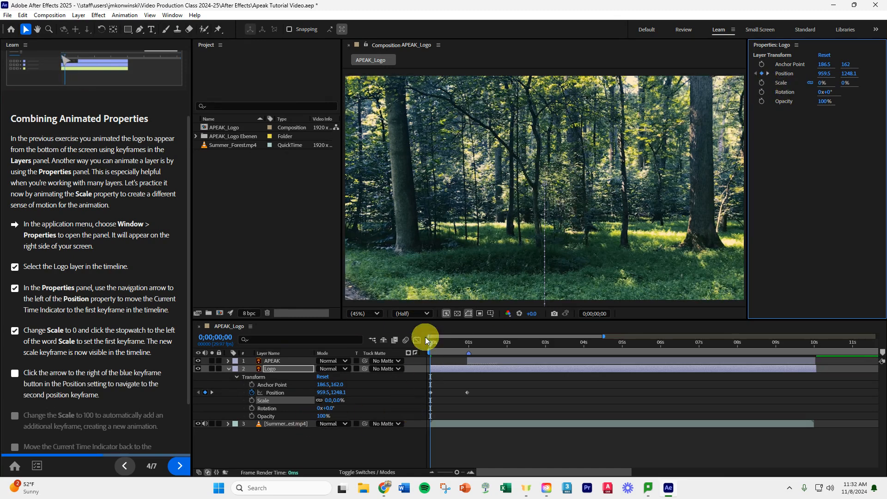
left_click(761, 83)
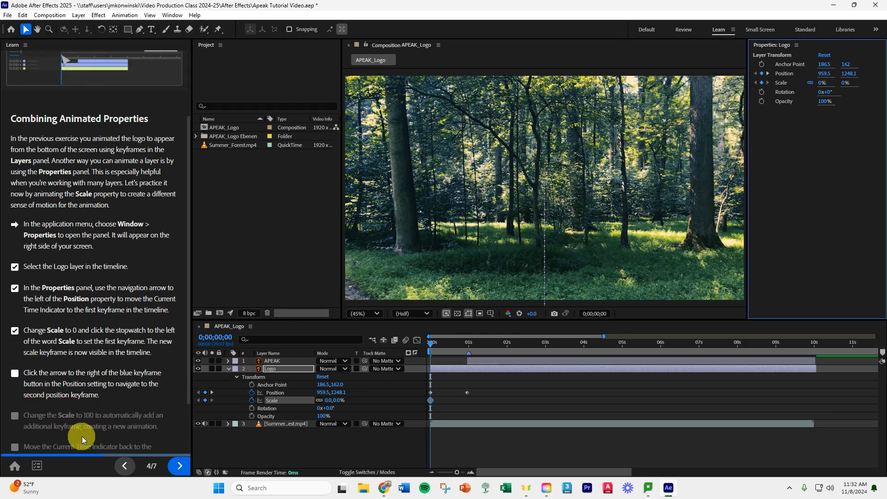
Move the time indicator to the Logo's second Position keyframe at 0;00;00;29 and try to tick the lesson's matching task.
left_click(766, 73)
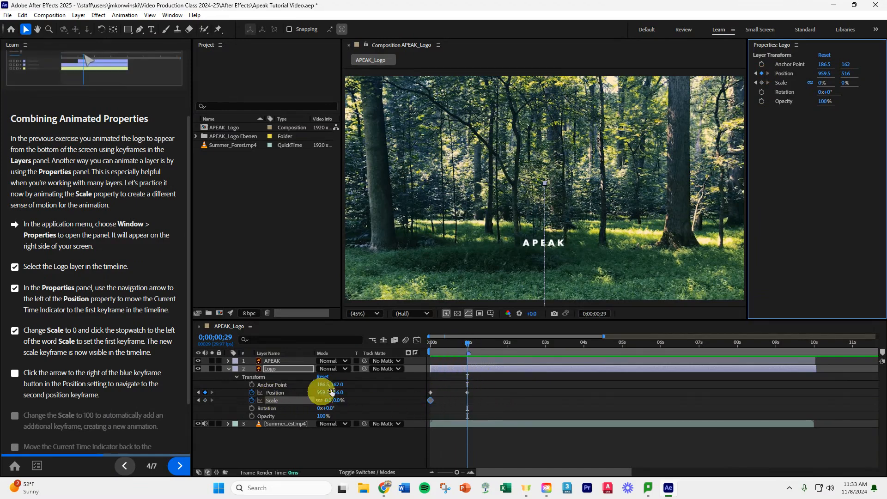
scroll(69, 397, "down", 3)
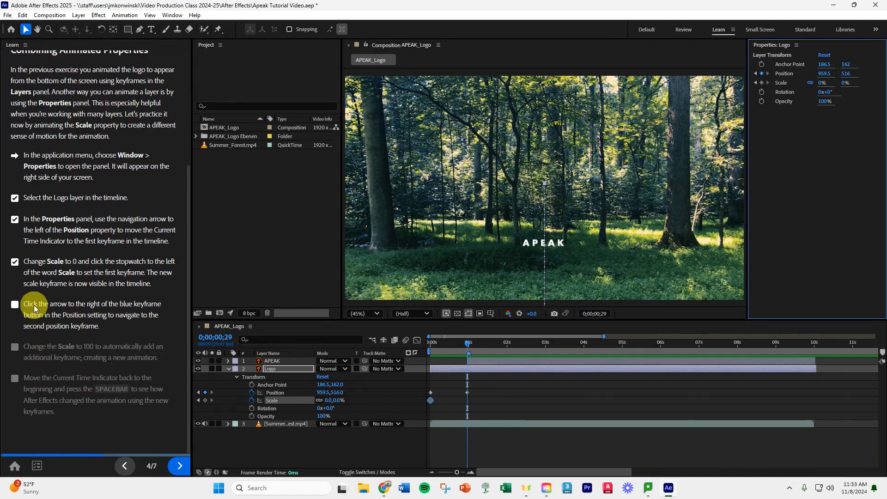
left_click(15, 305)
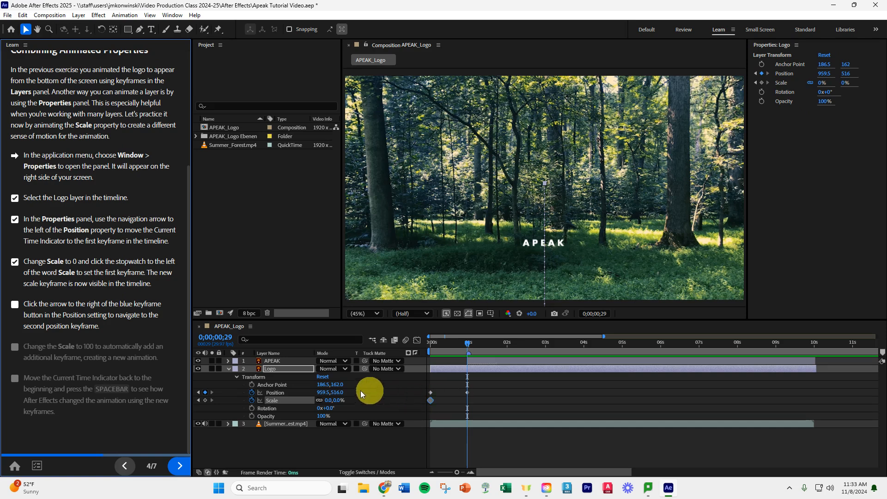
Select the Logo's Position keyframes in the timeline and retry navigating to the second one to complete the lesson task.
left_click(431, 392)
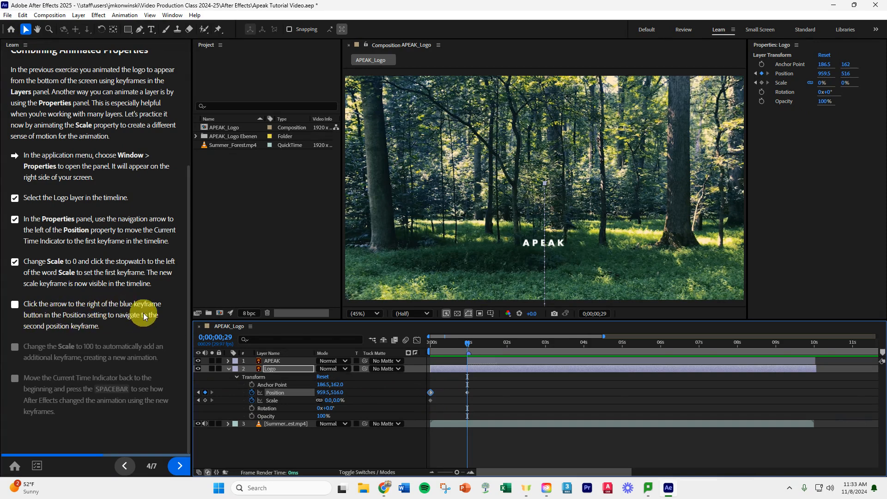
left_click(467, 393)
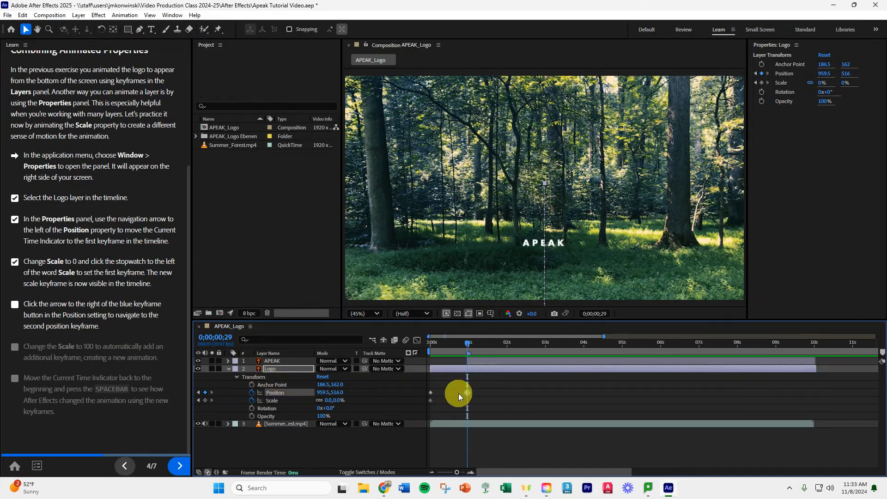
left_click(271, 399)
left_click(274, 393)
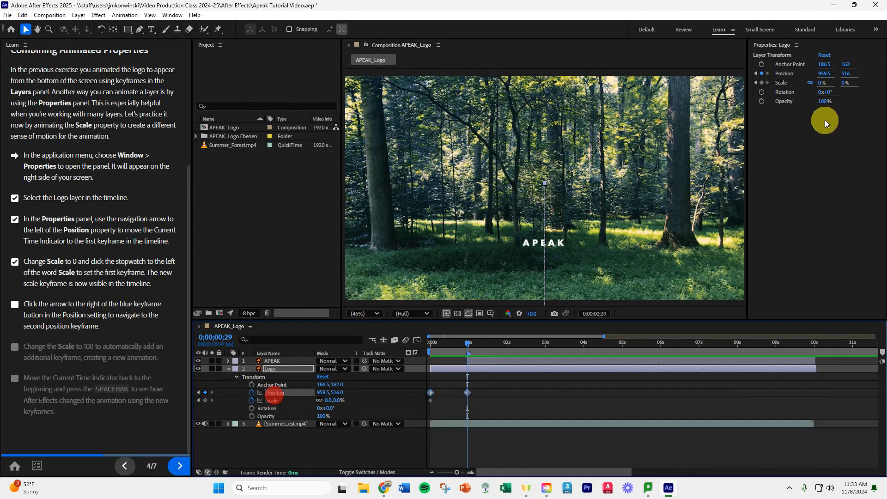
left_click(766, 73)
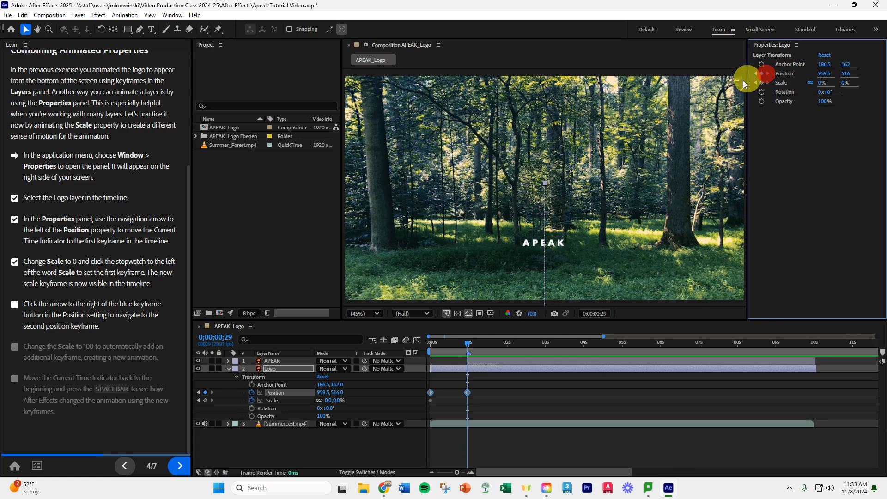
left_click(39, 312)
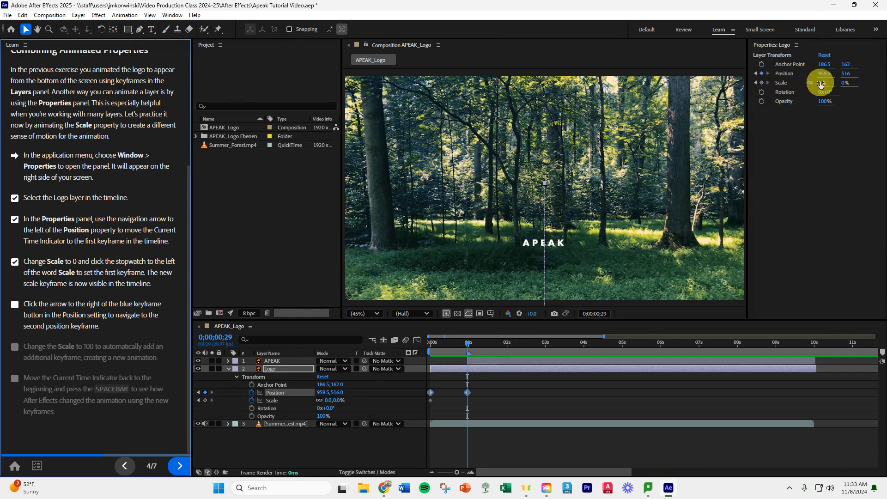
Set the Logo's Scale to 100% to create the second Scale keyframe, and scrub forward to about 0;00;03;13 for review.
left_click_drag(816, 84, 883, 98)
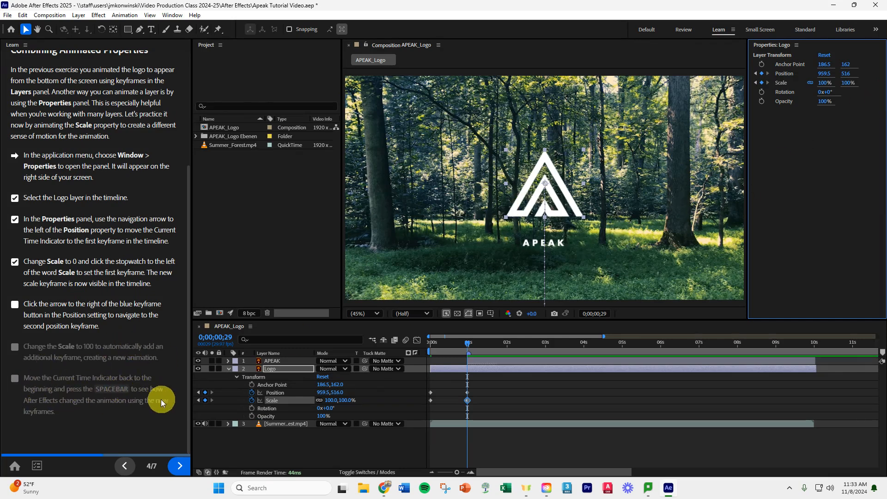
left_click_drag(470, 341, 562, 343)
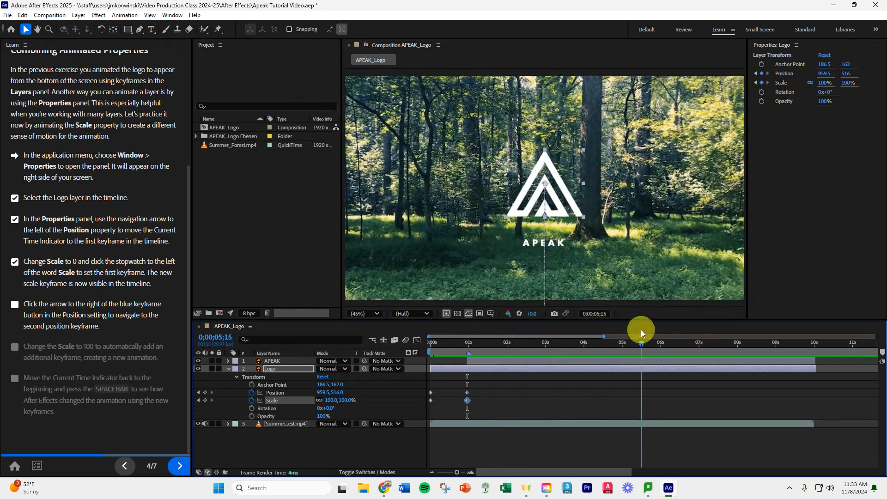
Advance the lesson to Animation Practice and save the changes to Apeak Tutorial Video.aep before it closes.
left_click(177, 465)
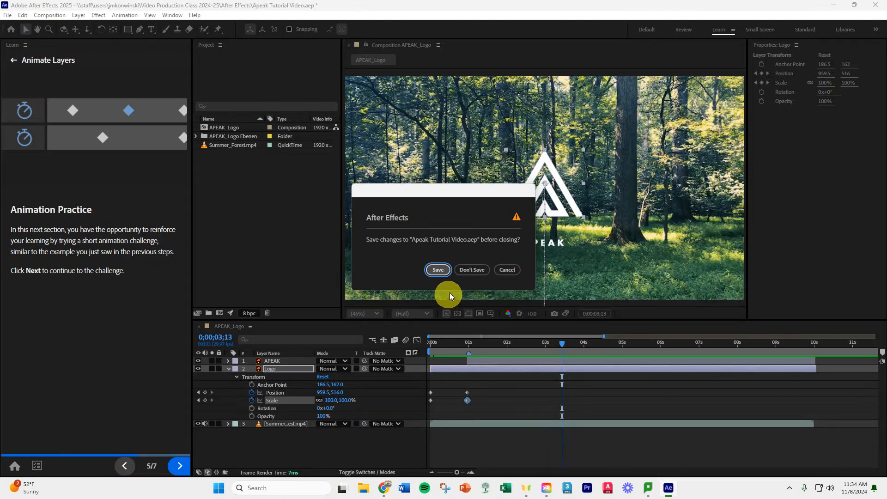
left_click(439, 271)
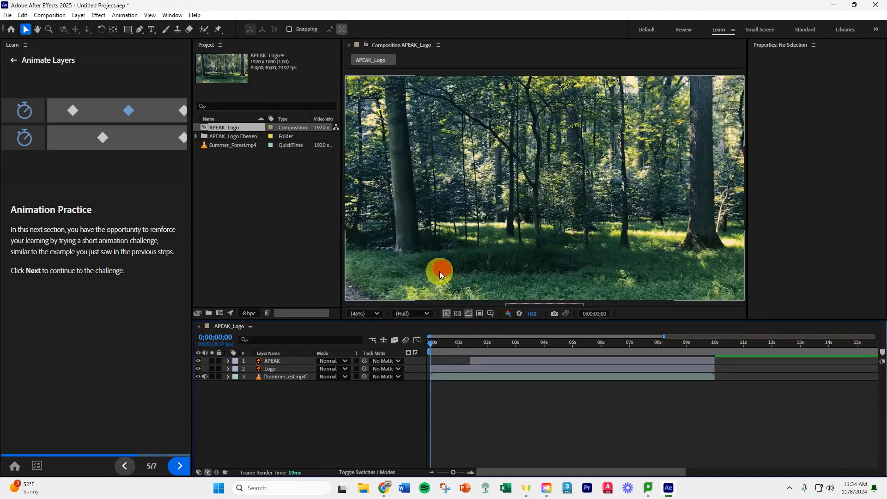